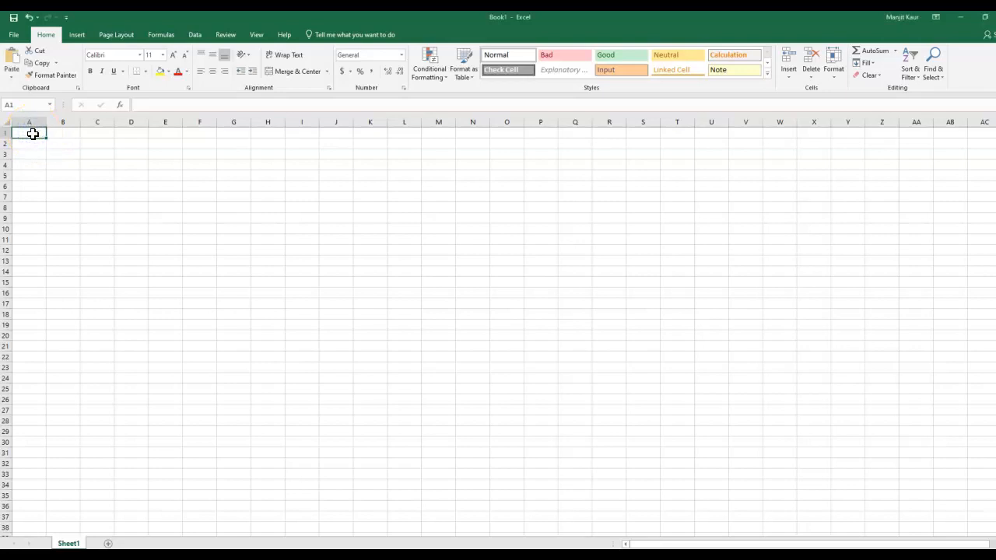
- Enter the title "How informed are people about the global issues?" in cell A1
type("How informed are people about the global issues?")
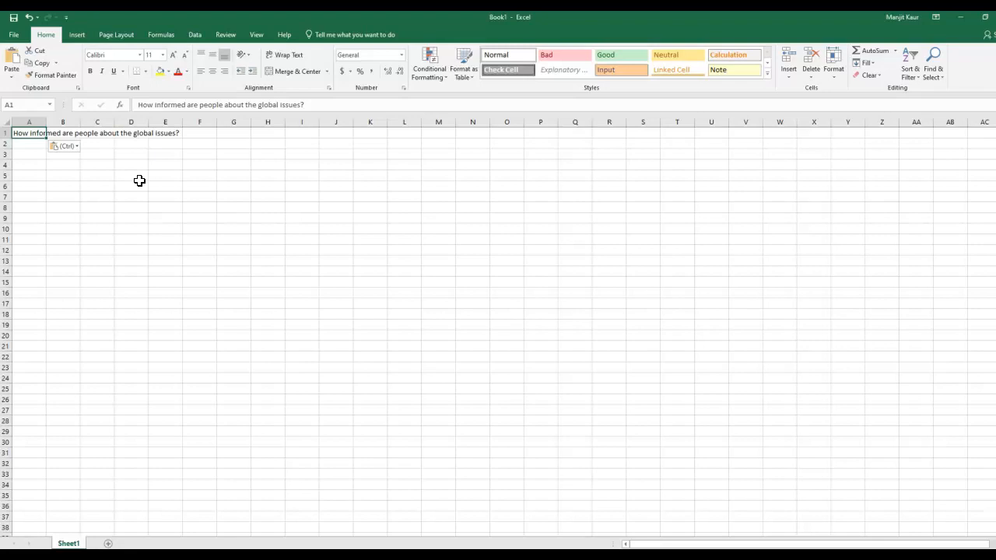
key("Return")
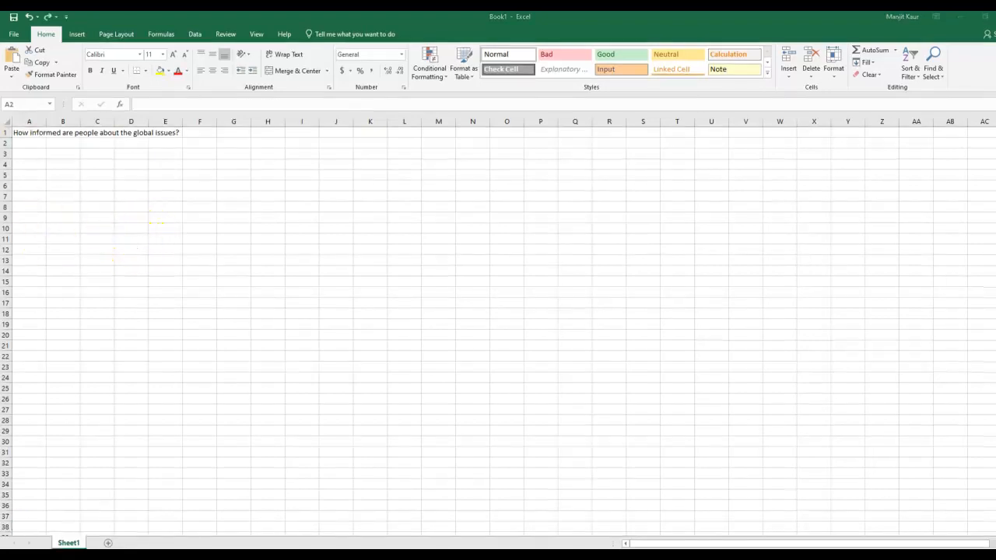
- Insert the copied row of global issue headings as row 2 and widen columns B through H
left_click(6, 143)
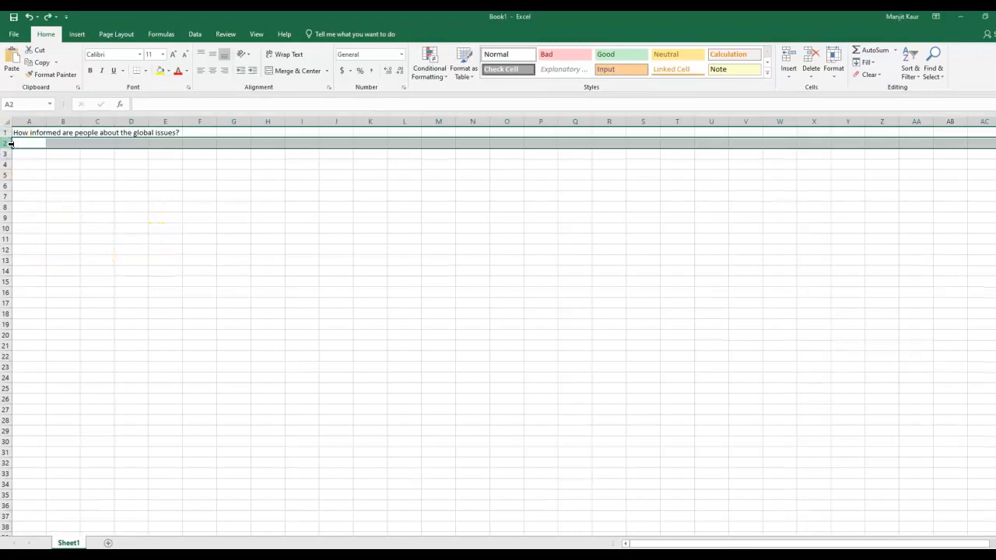
right_click(10, 143)
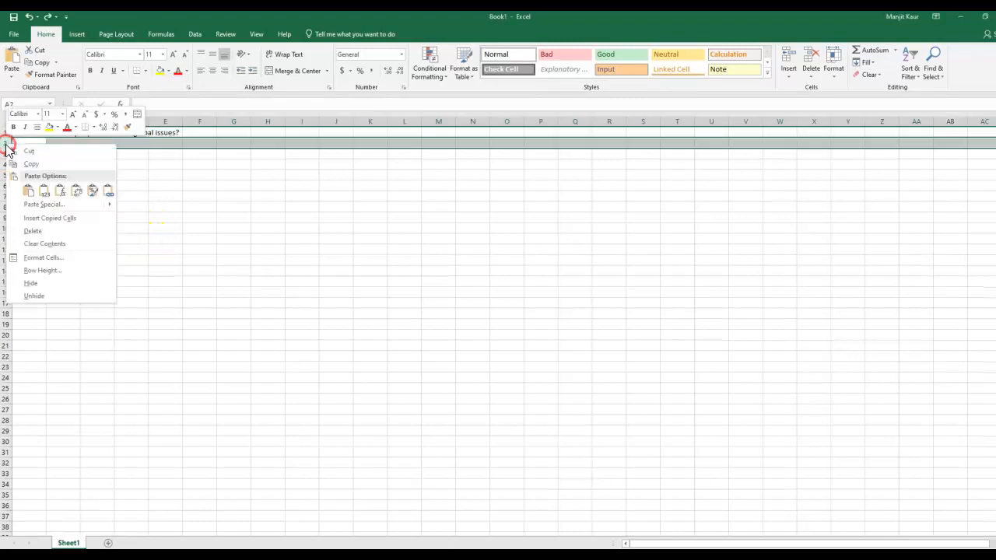
left_click(50, 218)
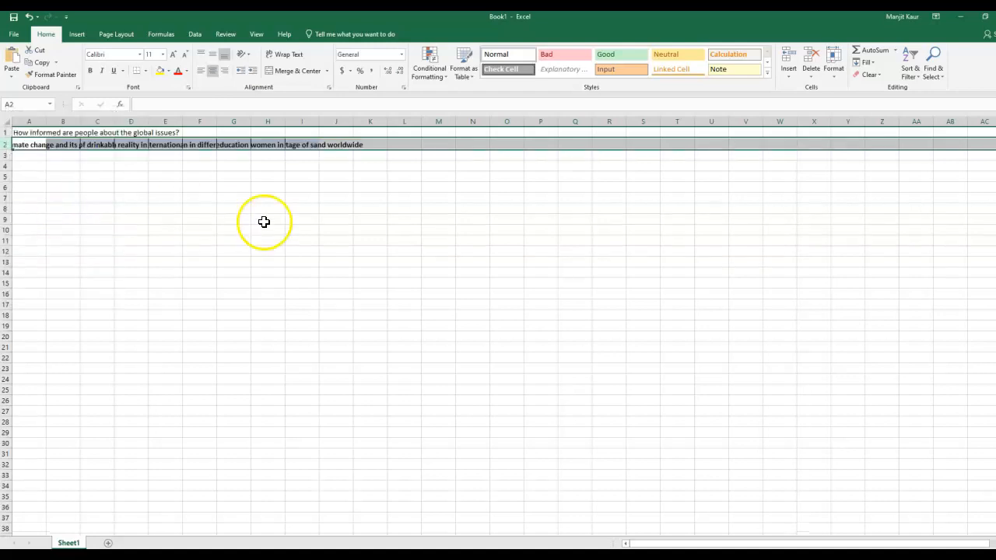
left_click(388, 229)
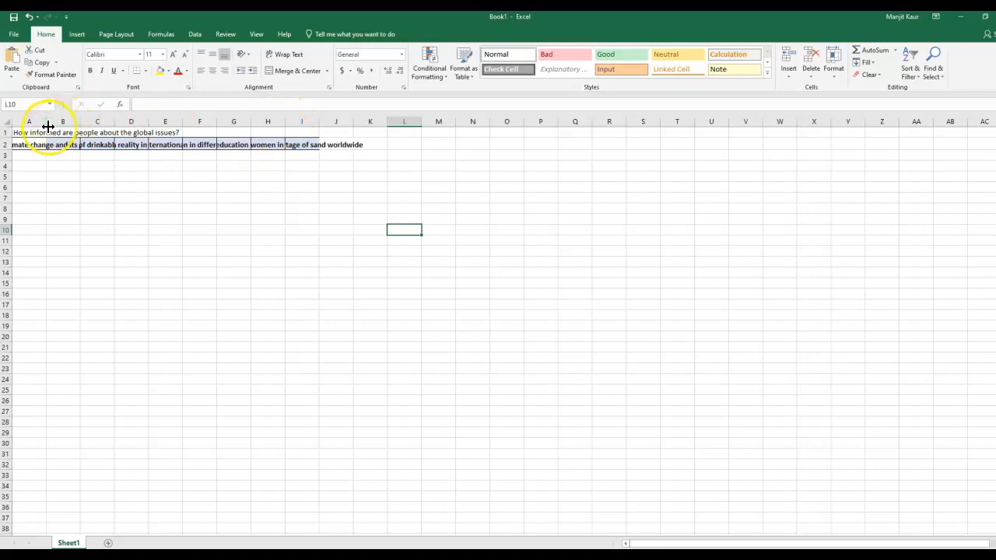
left_click_drag(80, 122, 739, 122)
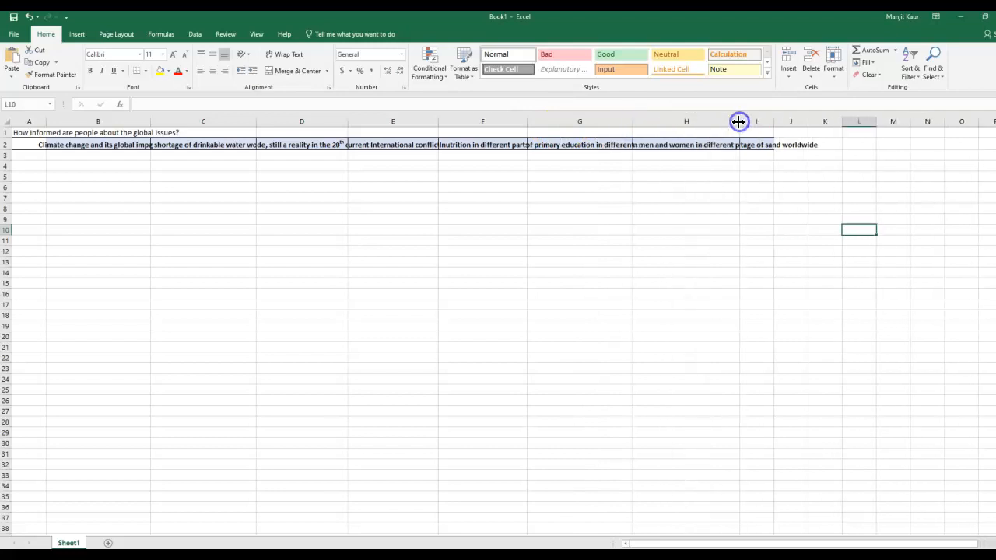
left_click(265, 349)
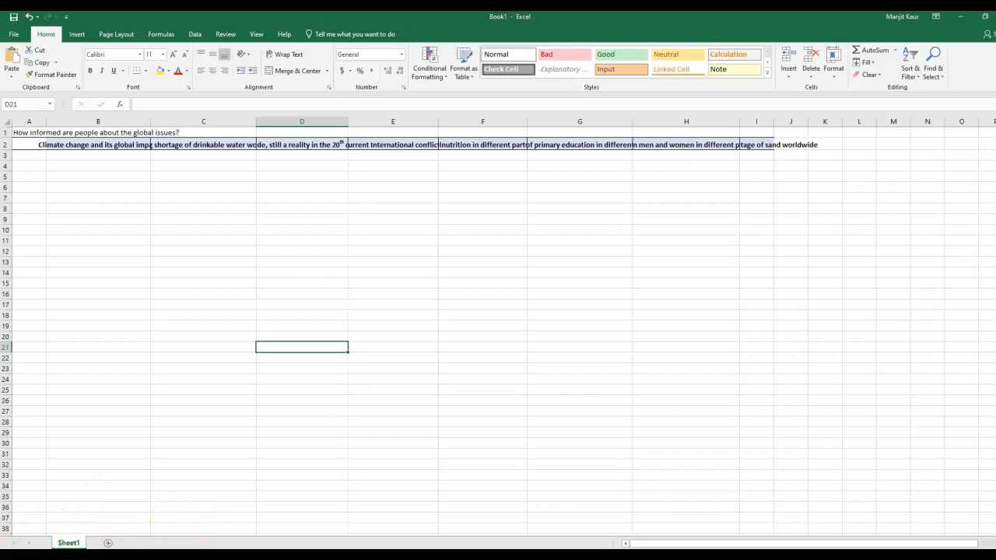
- Fill A3:A6 with the four knowledge levels, from "Never heard" to "Familiar and can explain well", and widen column A
left_click(29, 155)
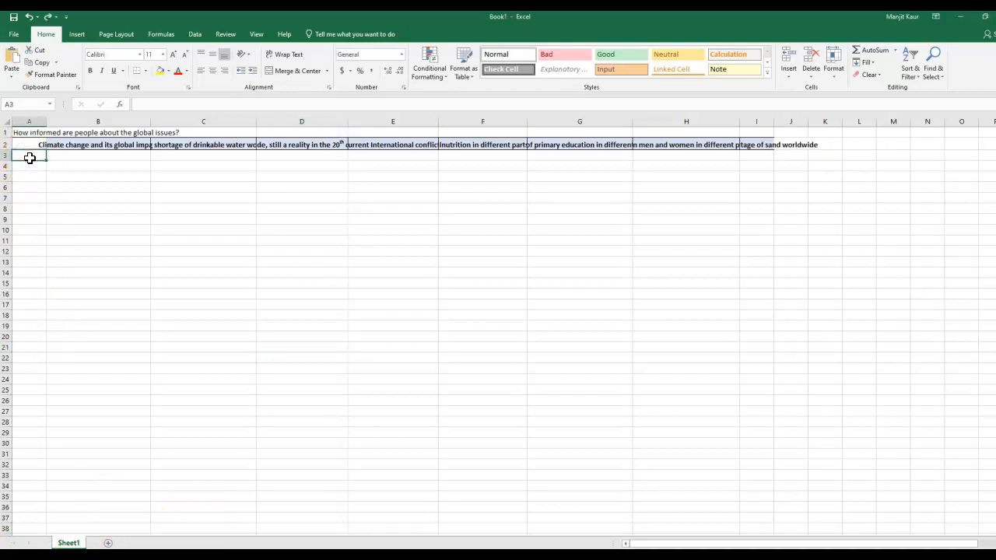
type("Never heard Heard but can not explain Could explain the general issue Know and can explain well")
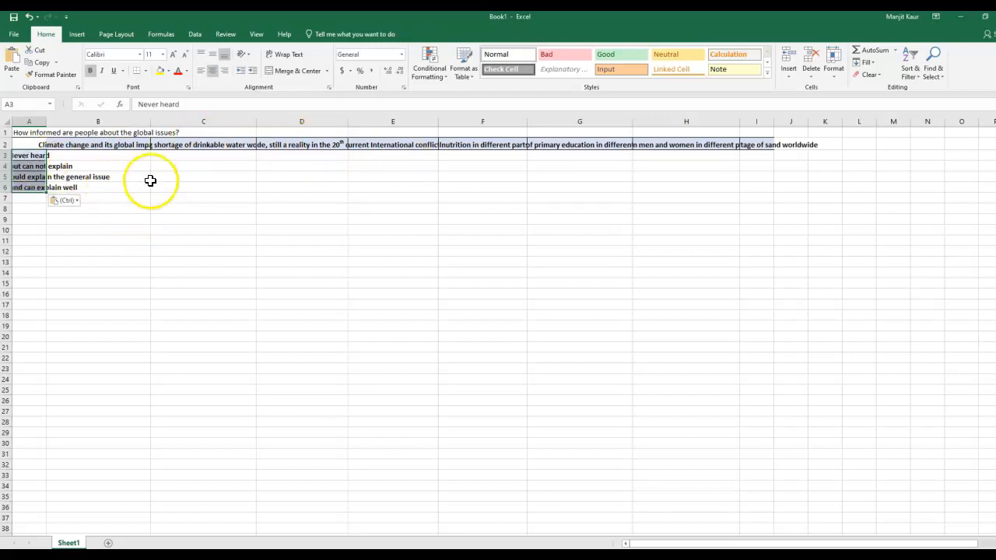
left_click_drag(46, 121, 114, 125)
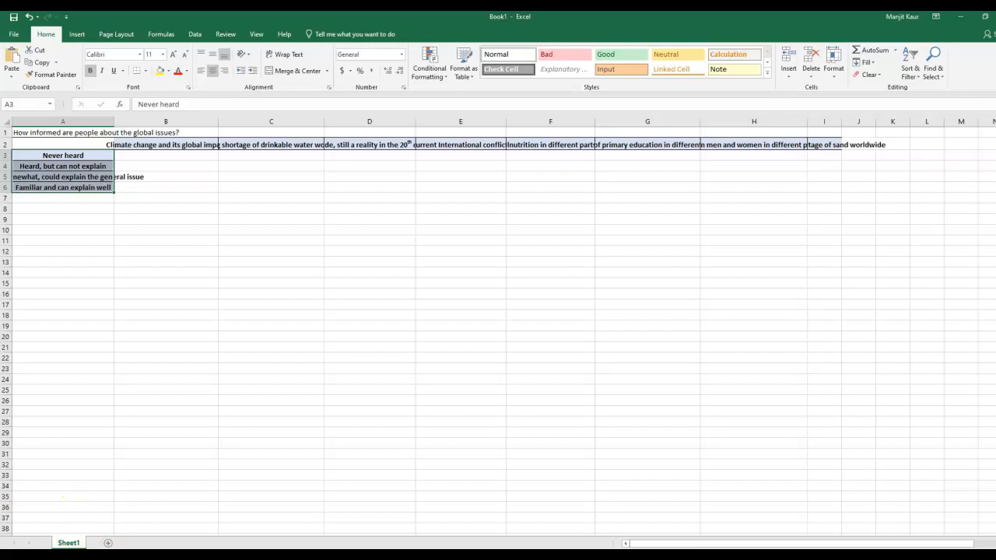
- Paste the copied survey response counts into the table body, B3:I6
left_click(181, 157)
double_click(182, 157)
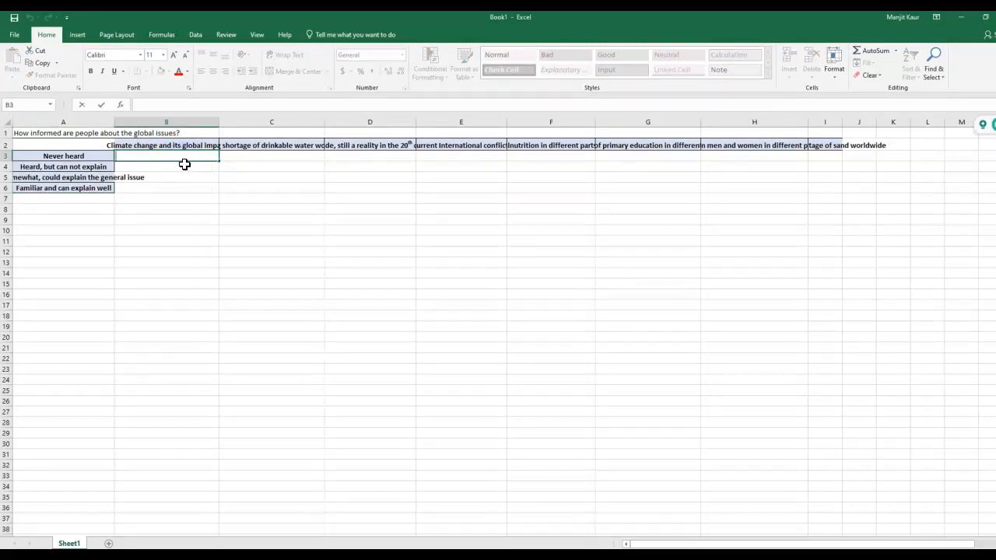
key("ctrl+v")
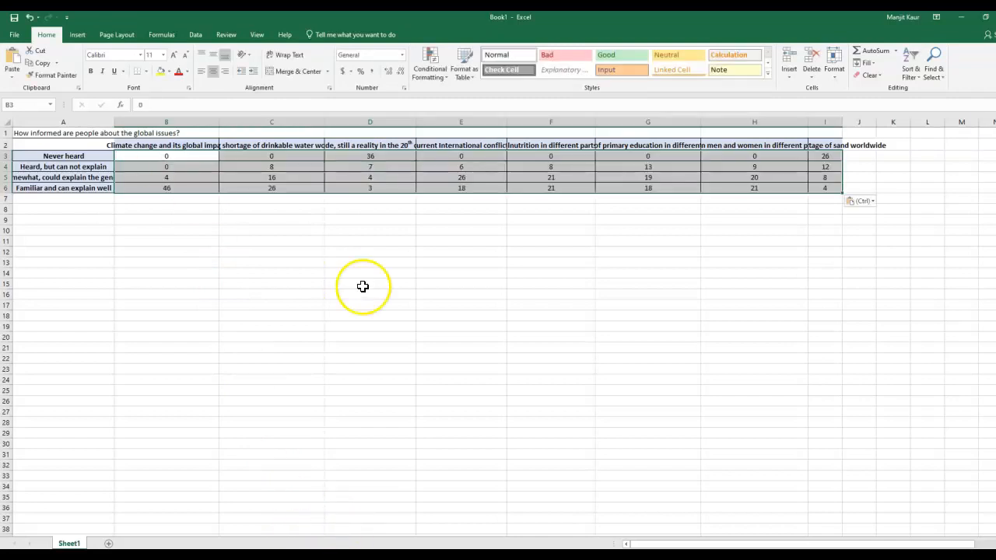
left_click(363, 287)
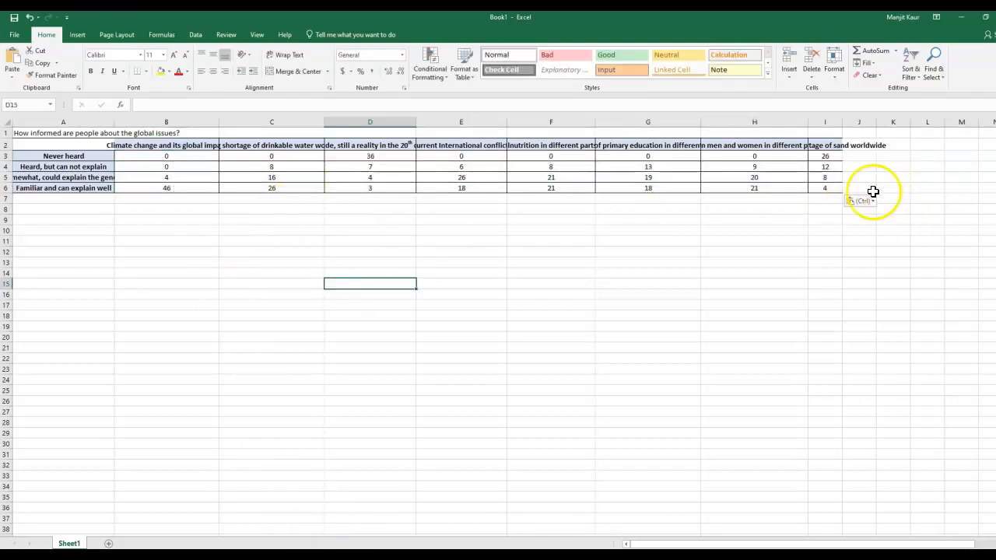
- Apply inside borders to the cell range A1:J7
left_click_drag(861, 132, 35, 194)
right_click(87, 161)
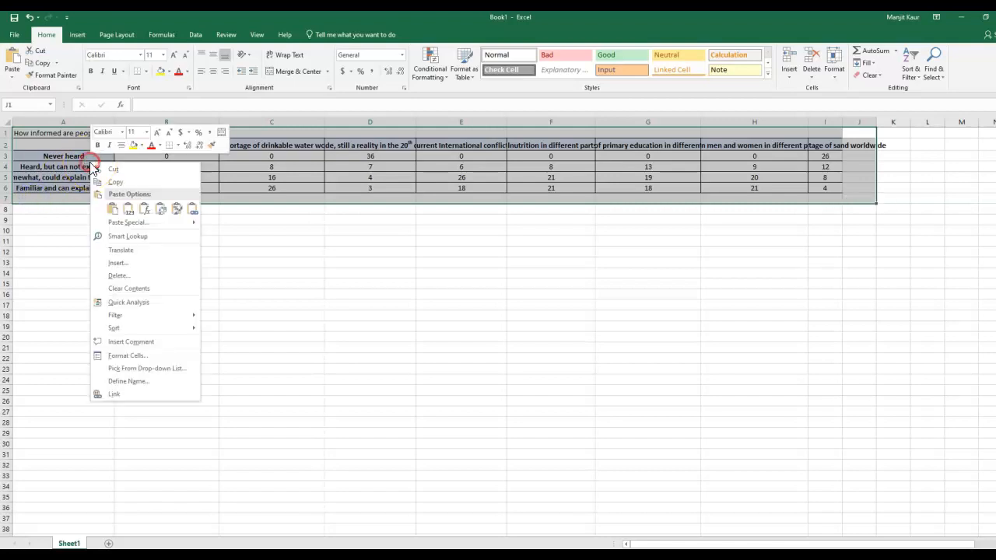
left_click(152, 355)
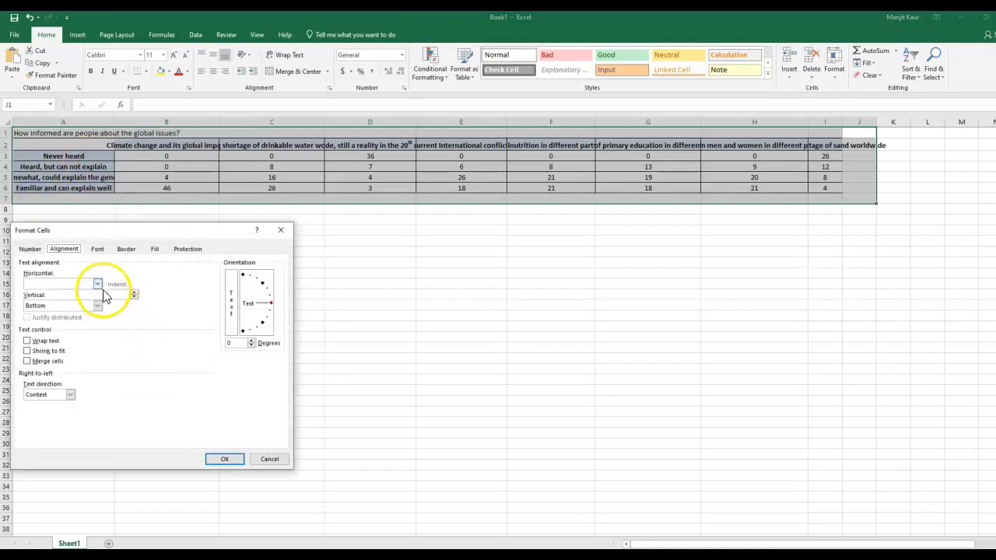
left_click(129, 250)
left_click(188, 281)
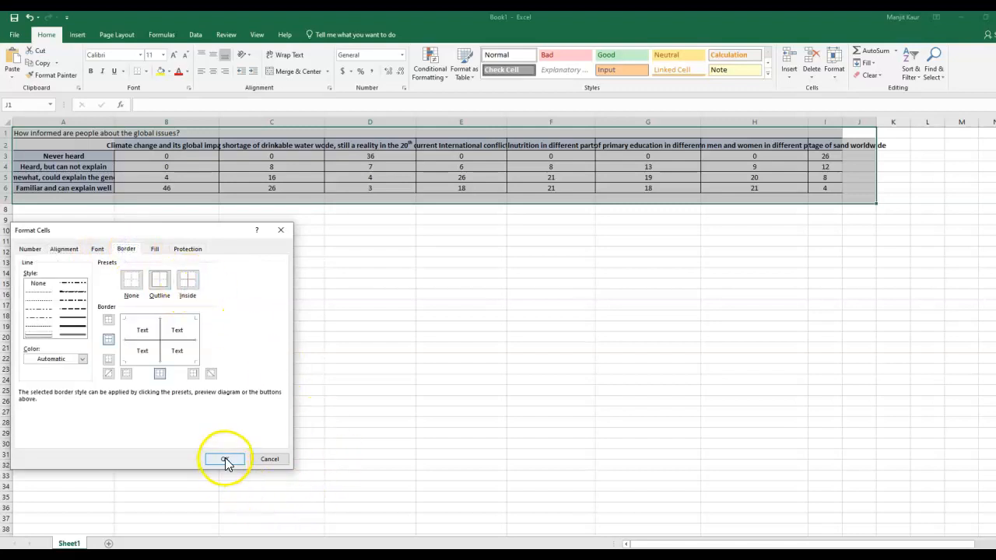
left_click(223, 458)
left_click(348, 291)
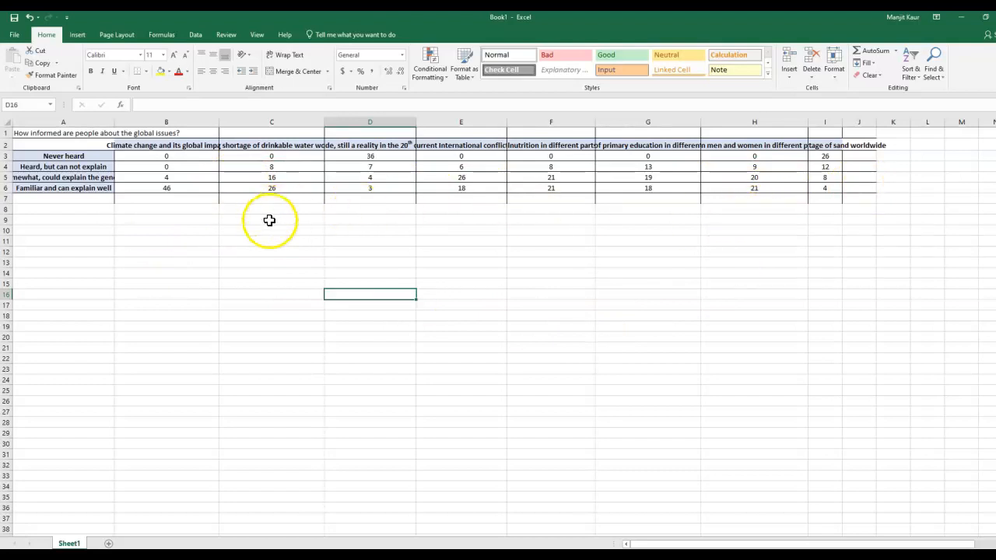
- Insert the recommended clustered bar chart for the survey data in A2:J6
left_click(871, 188)
left_click(77, 34)
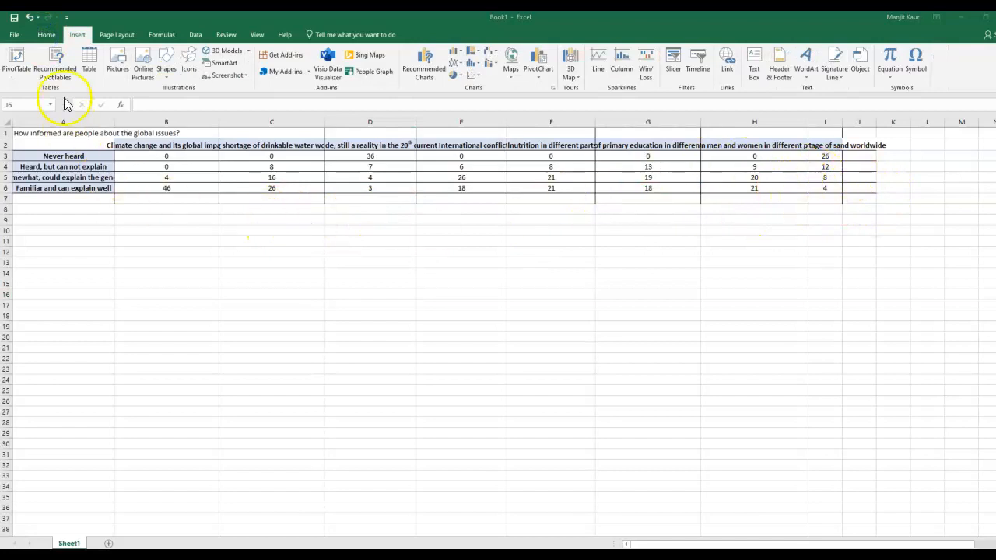
key("ctrl+t")
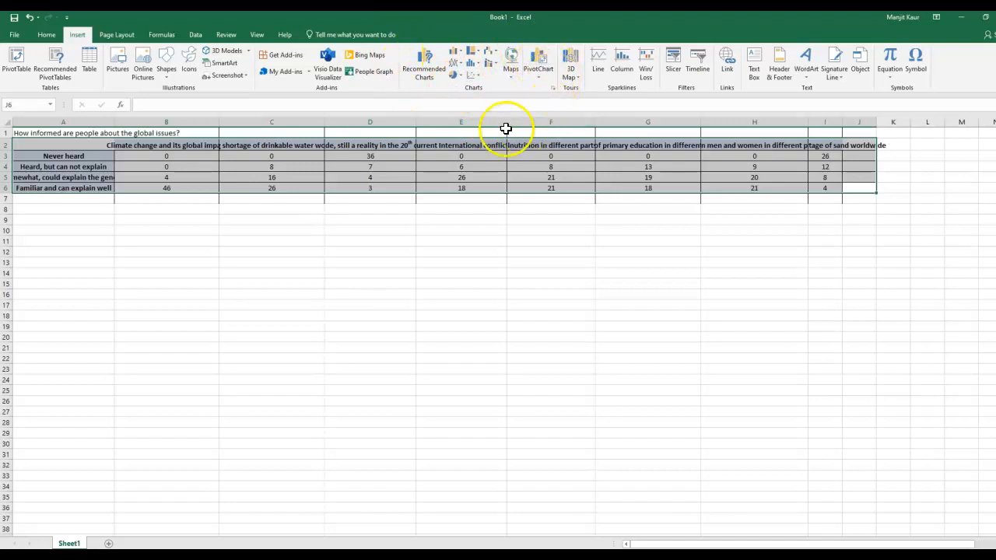
left_click(434, 87)
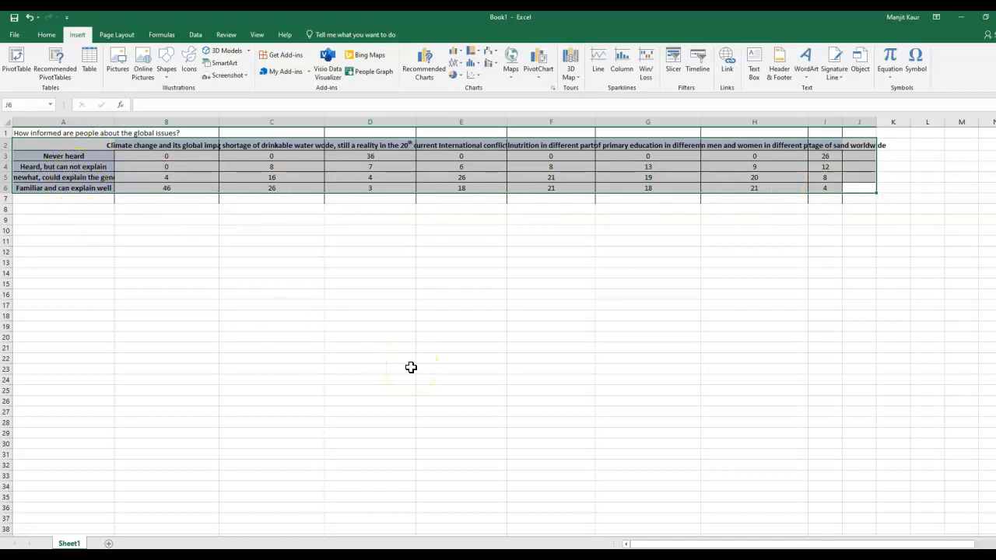
left_click(421, 67)
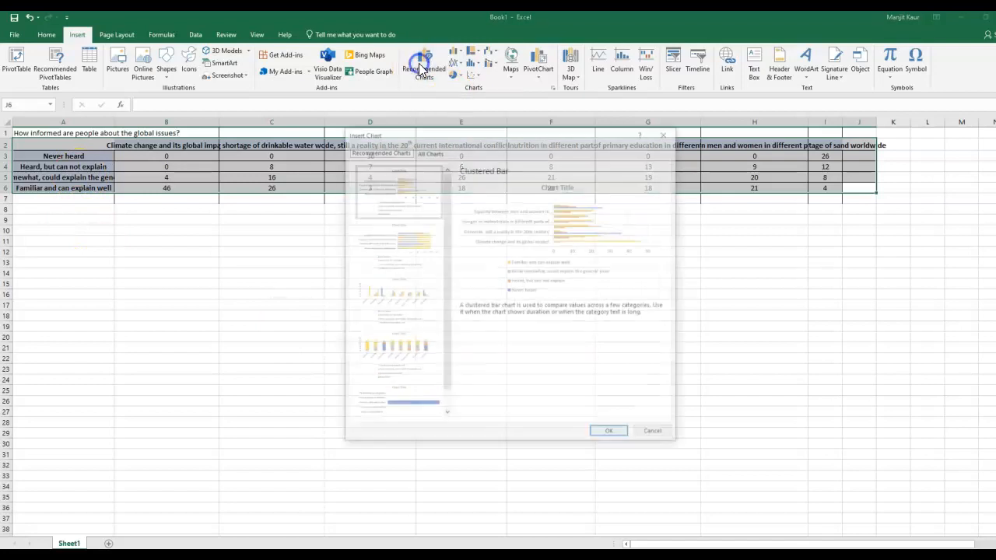
left_click(611, 436)
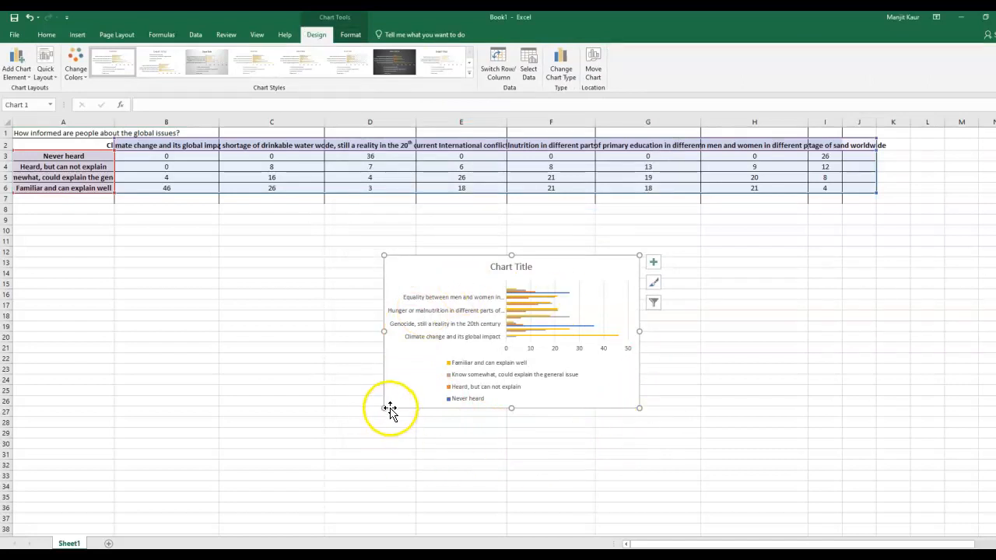
- Enlarge the bar chart so it spans from column A to column G and rows 10 to 34
left_click_drag(384, 407, 94, 420)
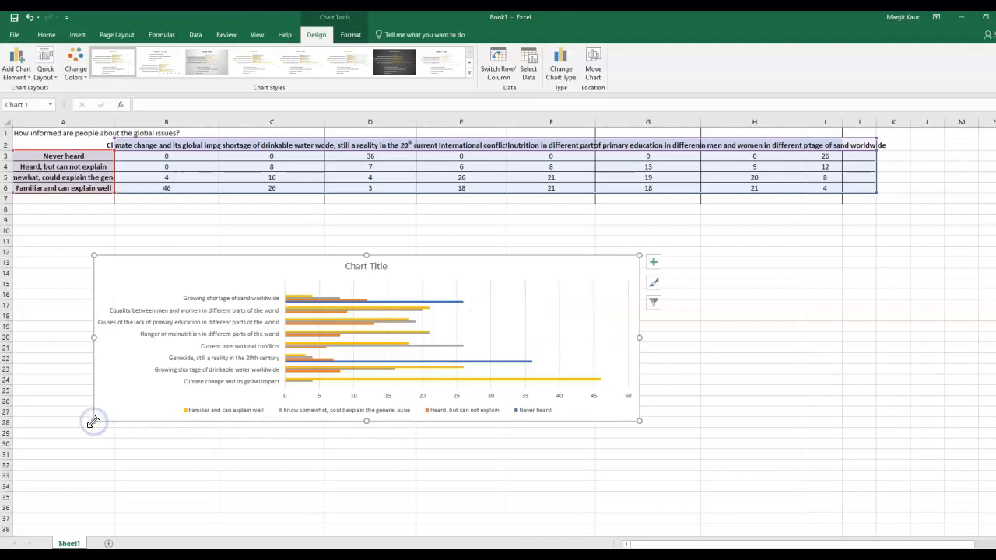
left_click_drag(638, 421, 671, 498)
scroll(751, 371, "down", 1)
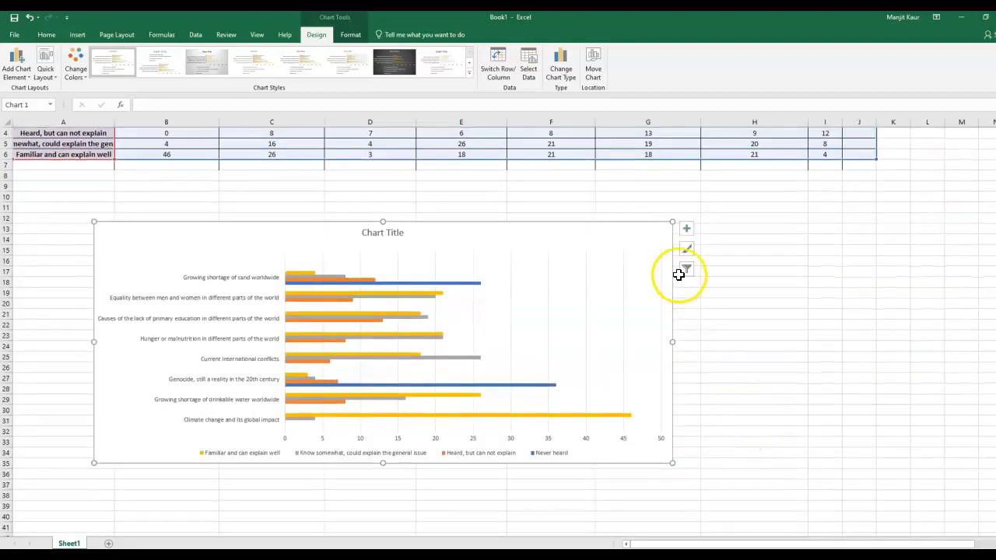
left_click_drag(672, 222, 671, 197)
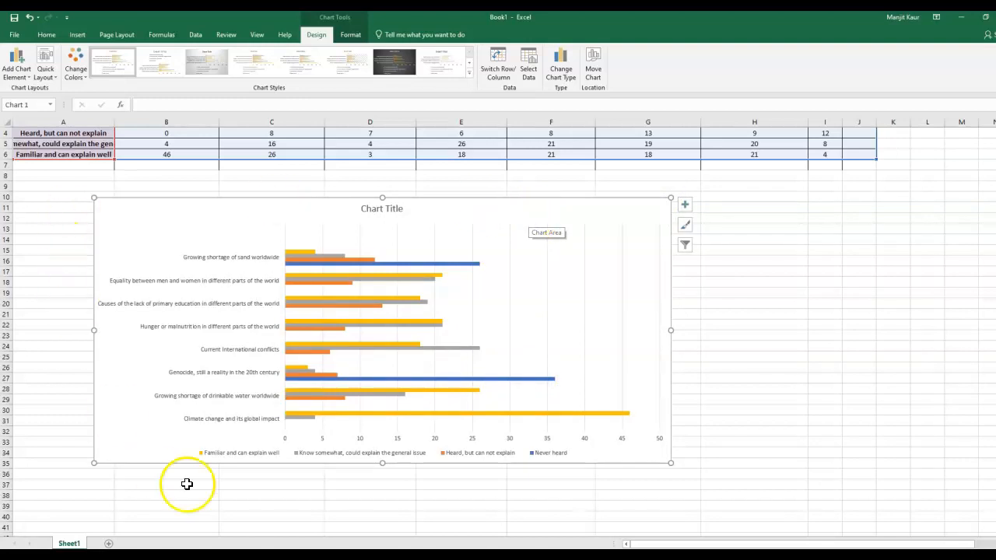
- Fill the chart area with a light gray theme color
right_click(529, 214)
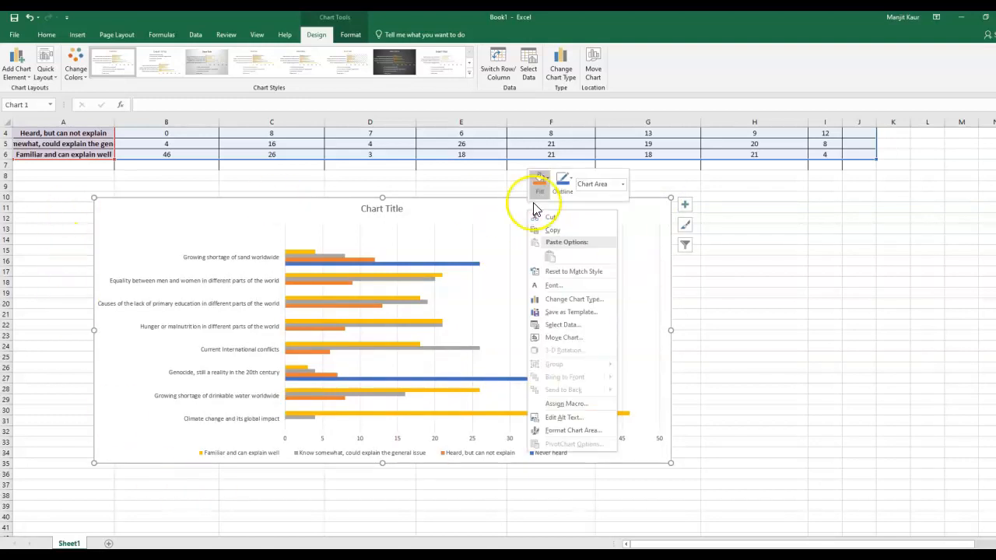
left_click(549, 183)
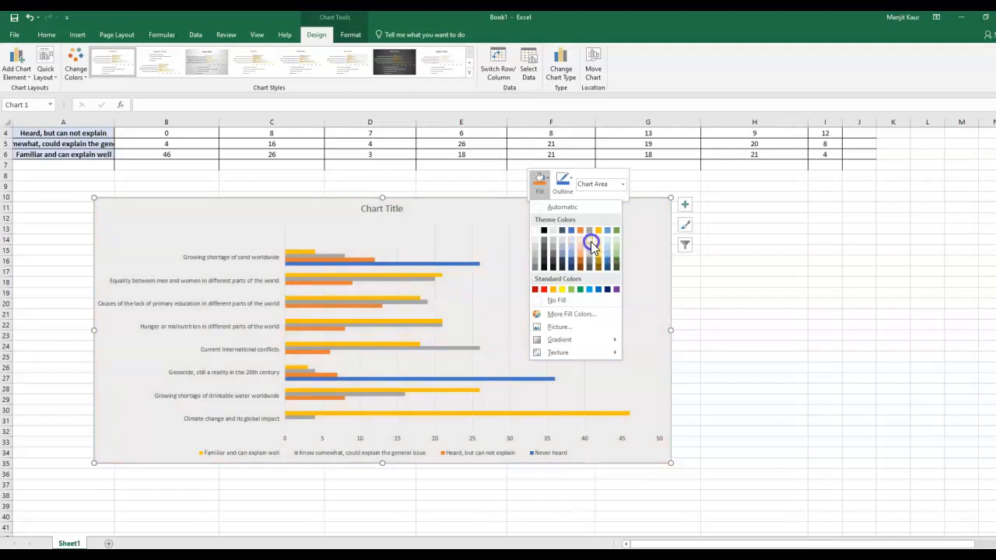
left_click(591, 248)
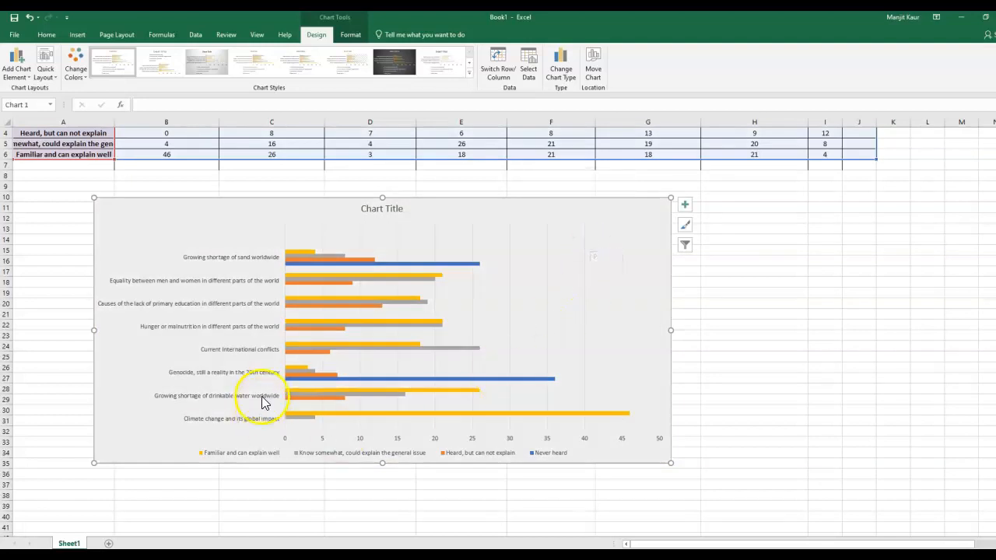
- Make the chart's vertical axis category labels bold and set their font to Arial
double_click(253, 385)
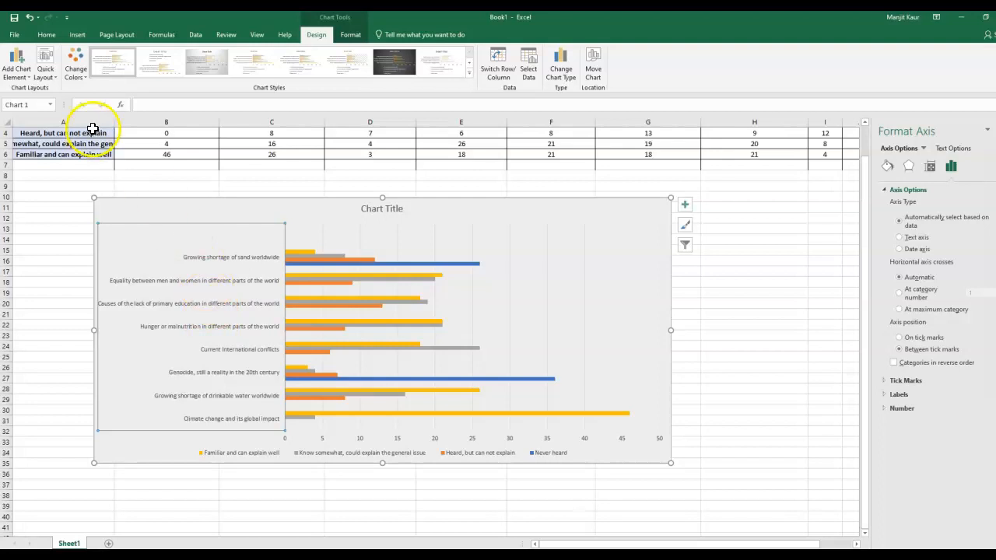
left_click(39, 36)
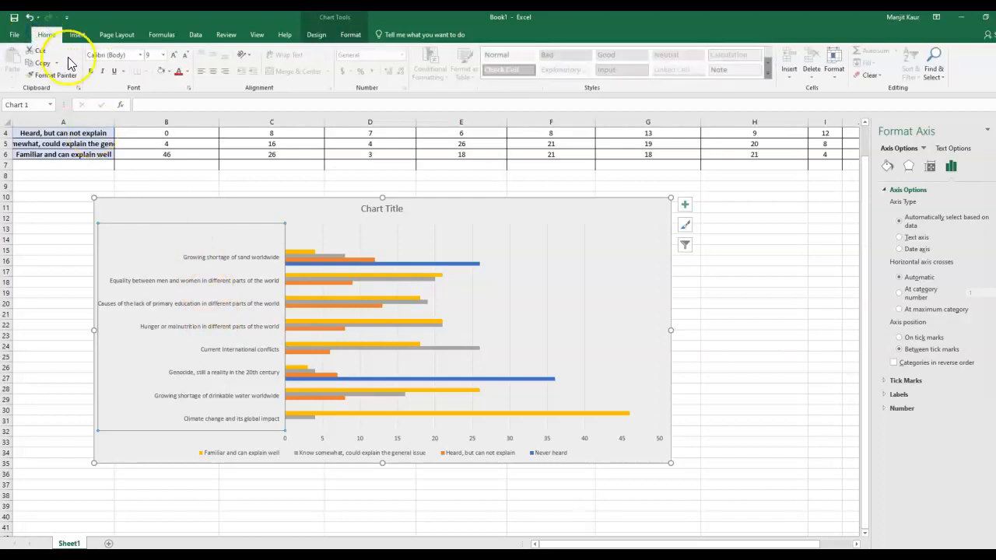
left_click(90, 71)
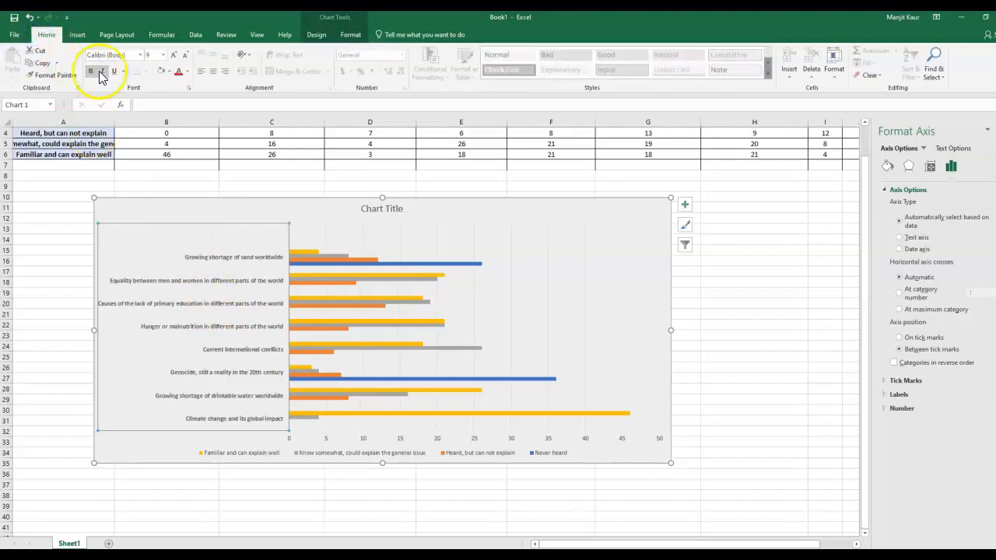
left_click(140, 55)
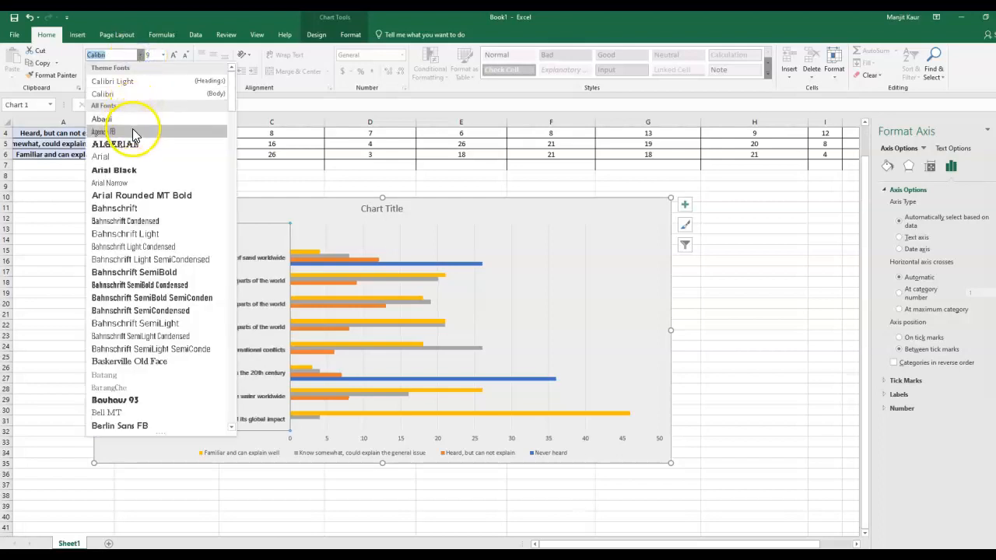
left_click(144, 159)
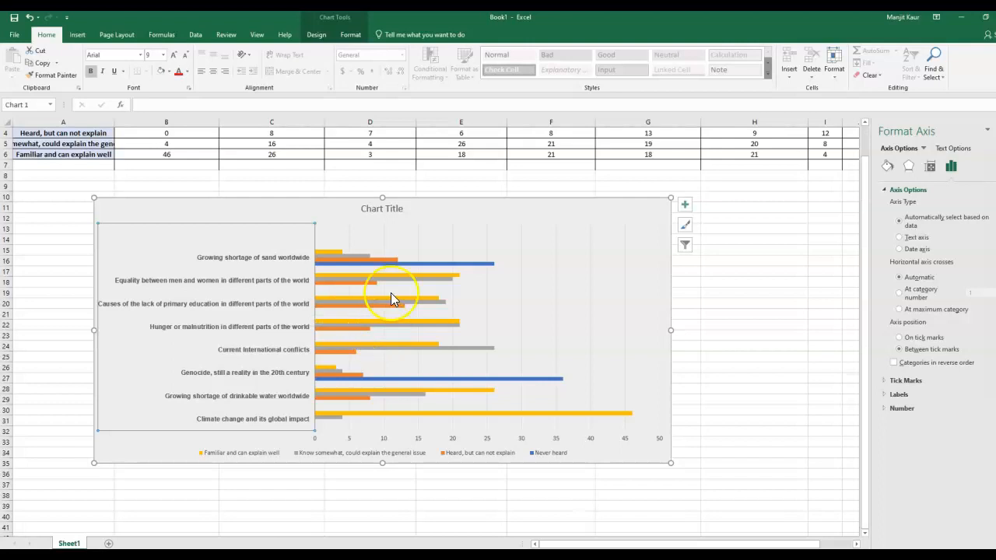
left_click(458, 430)
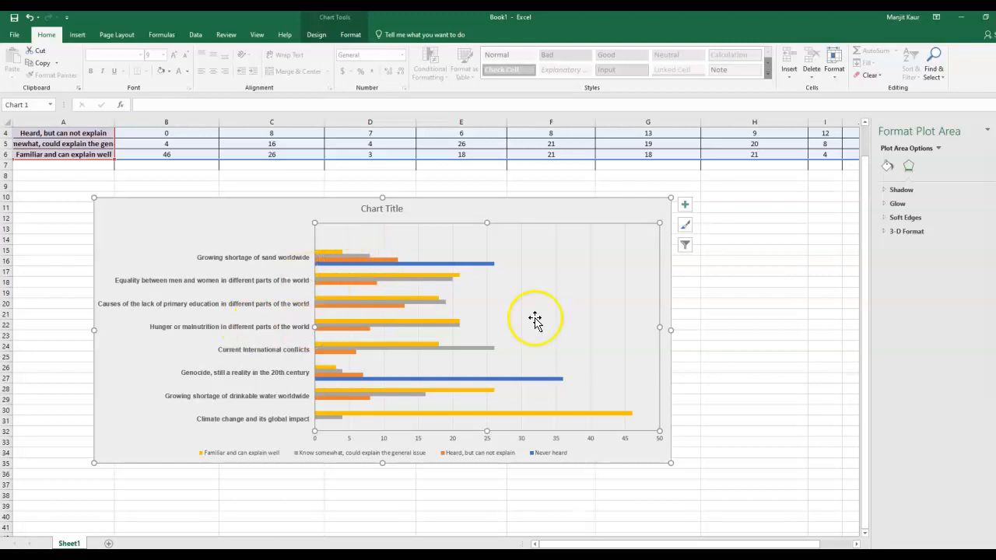
- Replace the placeholder chart title with "How informed are people about the global issues?" in bold text
left_click(609, 459)
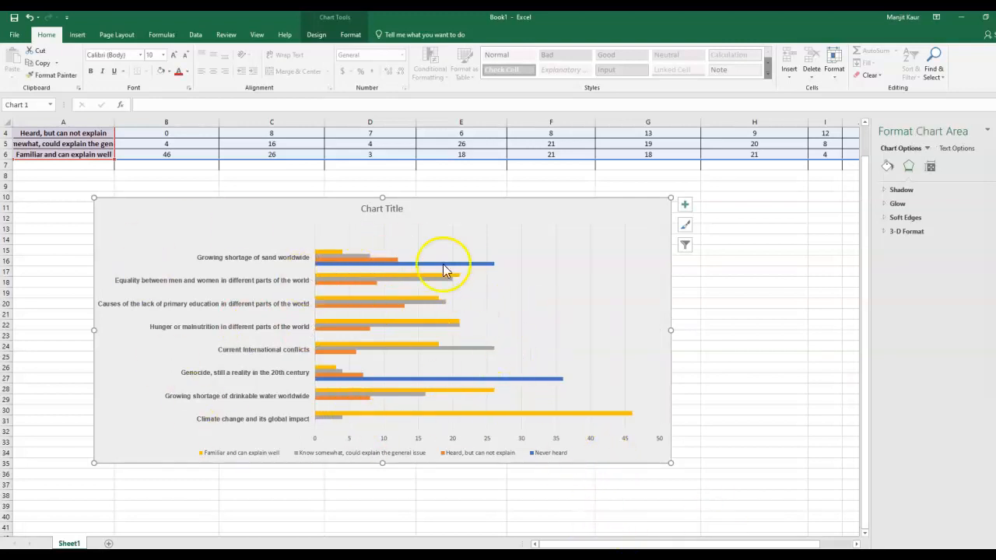
left_click(387, 208)
left_click(404, 209)
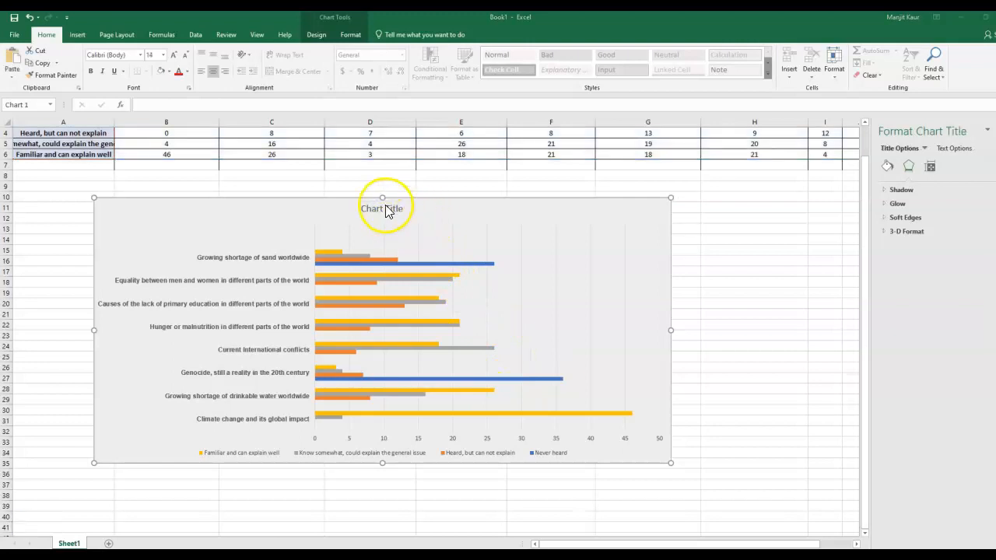
left_click(401, 209)
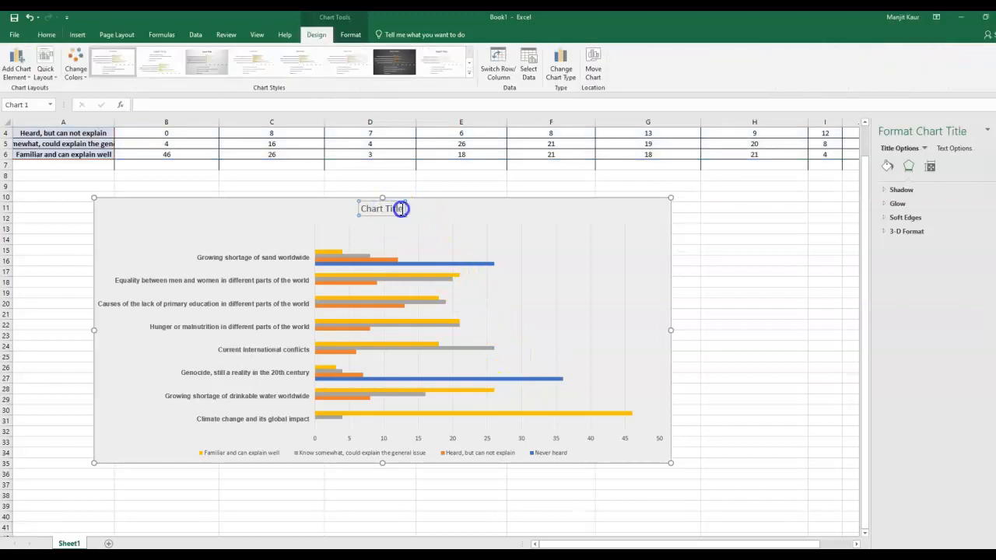
left_click_drag(401, 209, 368, 212)
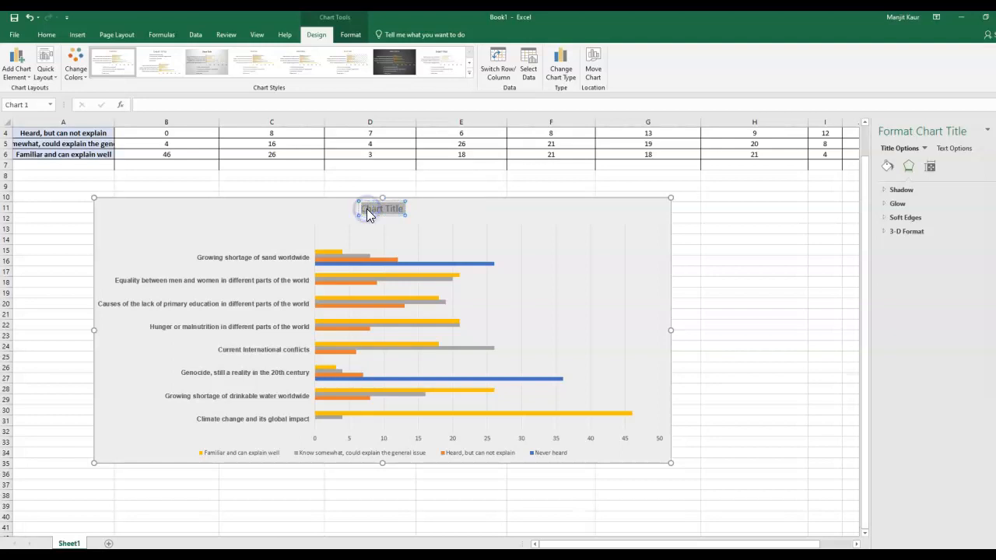
type("How informed are  people about the global issues?")
left_click(479, 310)
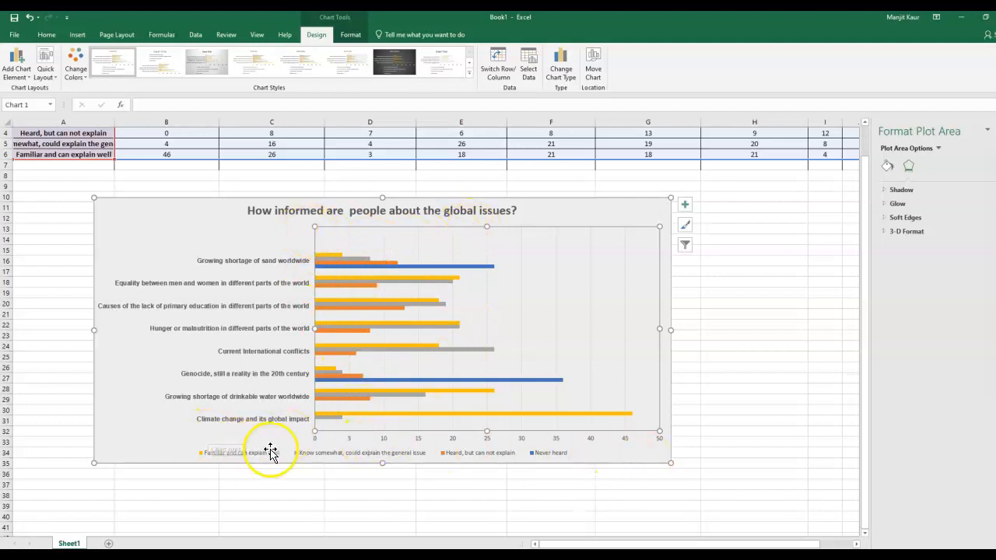
left_click(370, 548)
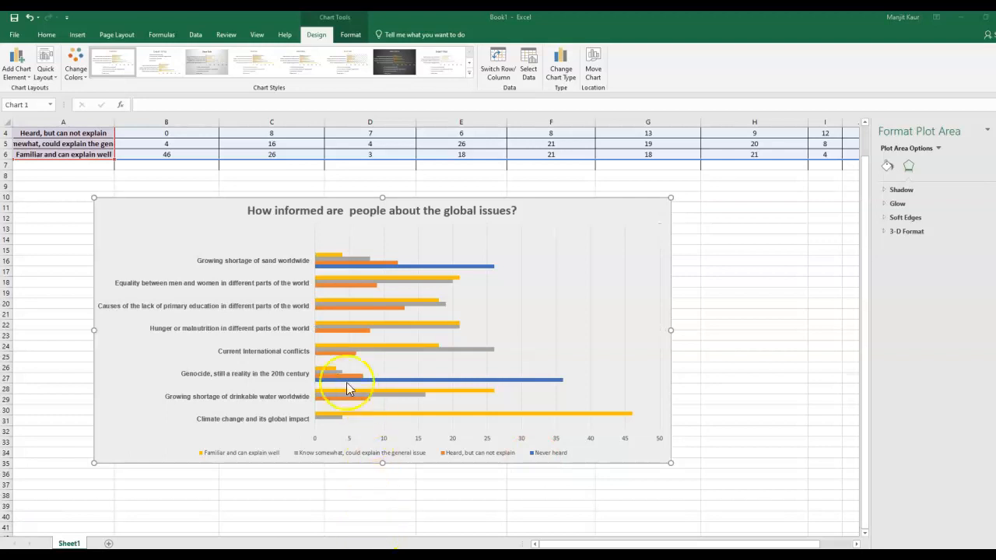